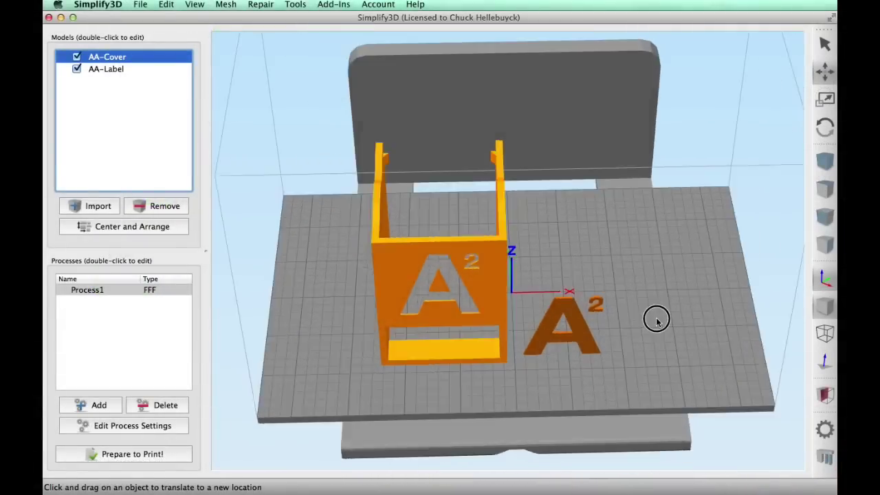
- Lay the AA-Cover flat on the bed by its front face with Place Surface on Bed
left_click_drag(656, 321, 623, 140)
left_click_drag(486, 220, 776, 265)
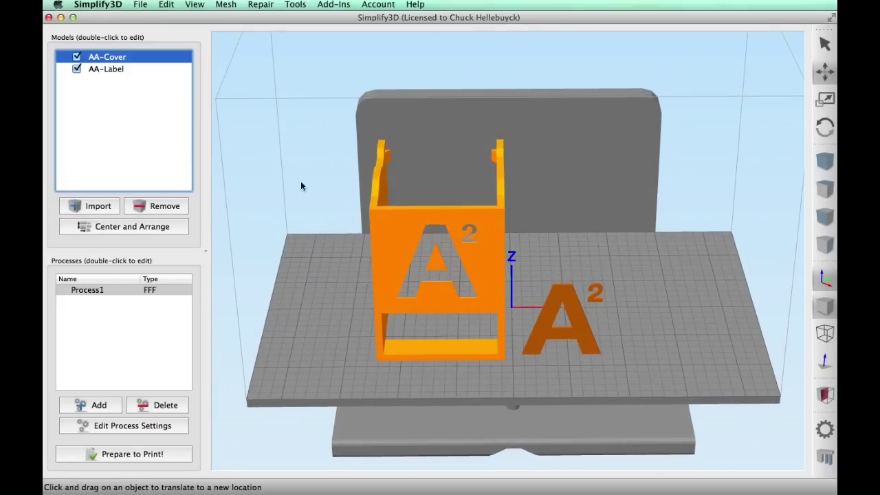
left_click(166, 8)
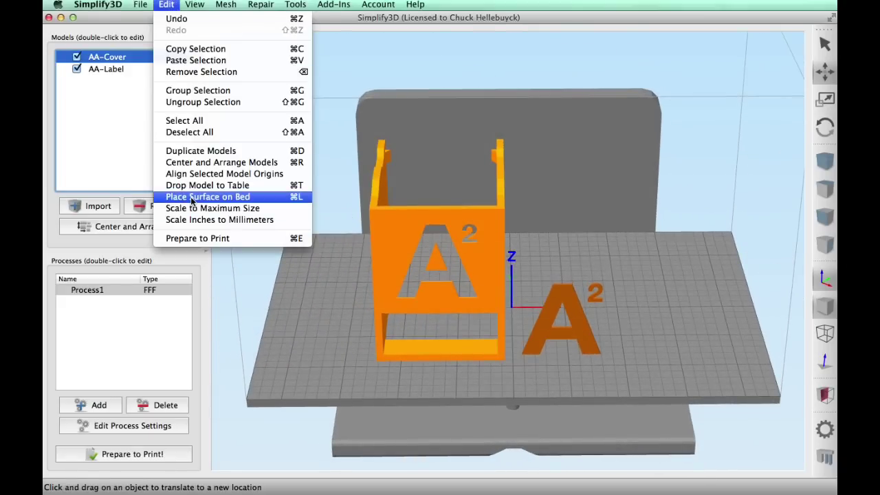
left_click(406, 237)
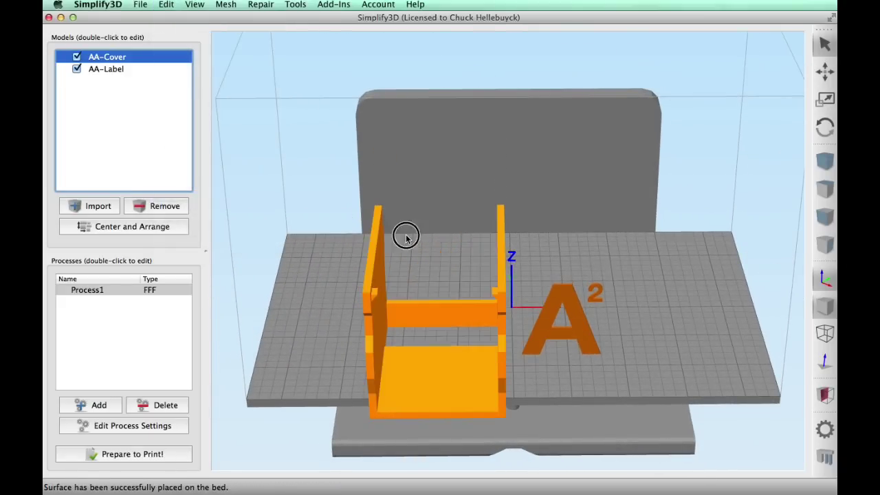
- Lay the A² label flat on the bed by its face
left_click(572, 300)
left_click(166, 5)
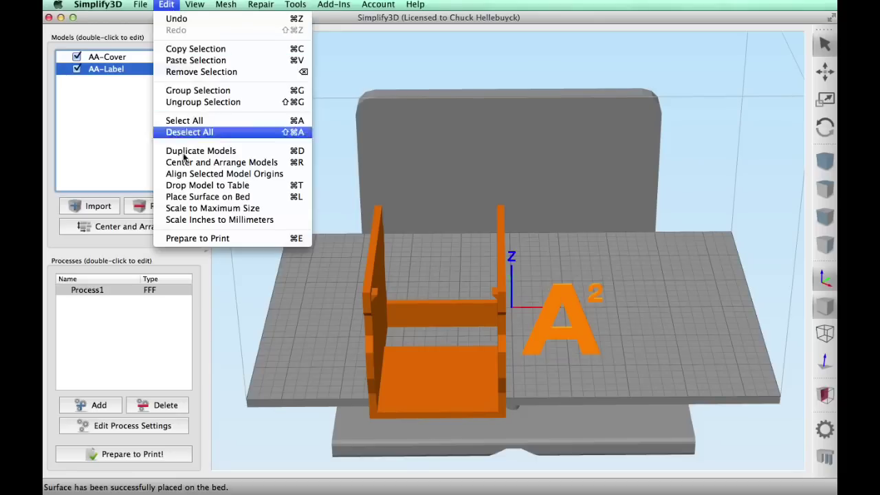
left_click(198, 198)
left_click(553, 308)
left_click(421, 398)
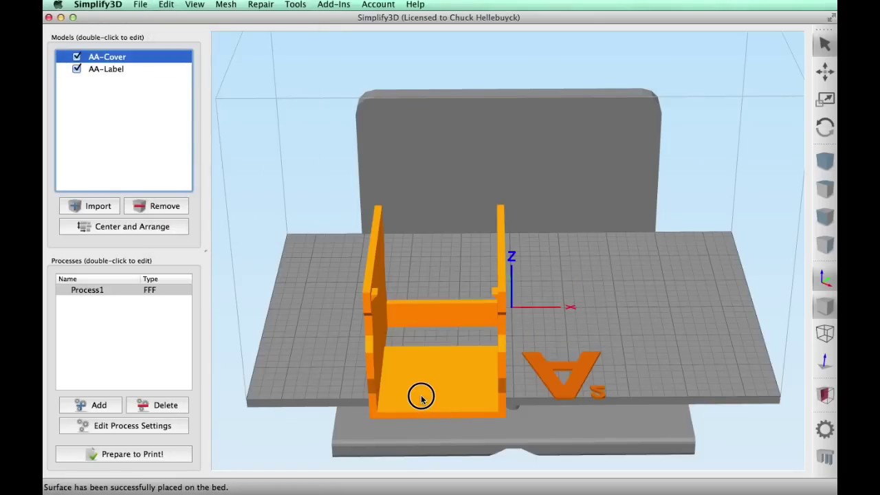
- With the Move tool, position the cover and drag the A² label onto its front face
left_click_drag(421, 398, 746, 175)
left_click(825, 70)
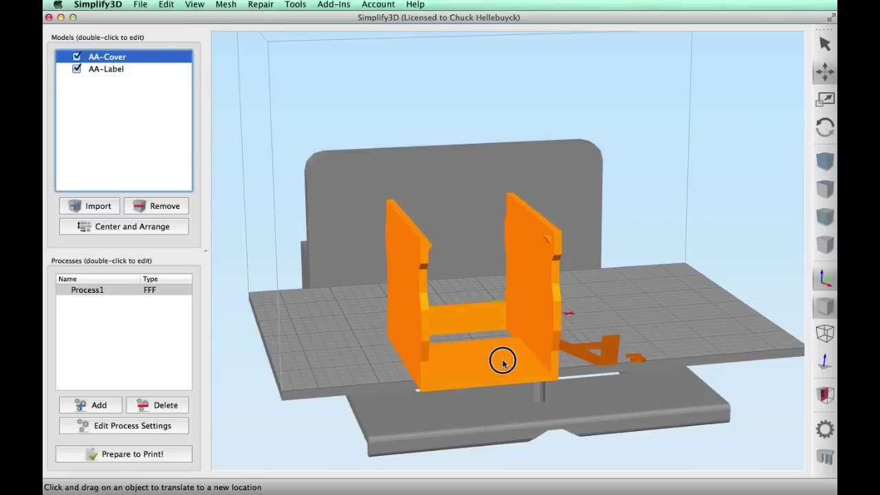
left_click_drag(501, 360, 526, 323)
left_click_drag(619, 316, 648, 153)
left_click(534, 94)
left_click_drag(534, 94, 483, 186)
- Zoom and orbit to low side angles to check the label's alignment on the cover
scroll(478, 198, "up", 4)
scroll(477, 199, "up", 2)
left_click_drag(679, 180, 692, 315)
scroll(691, 286, "down", 5)
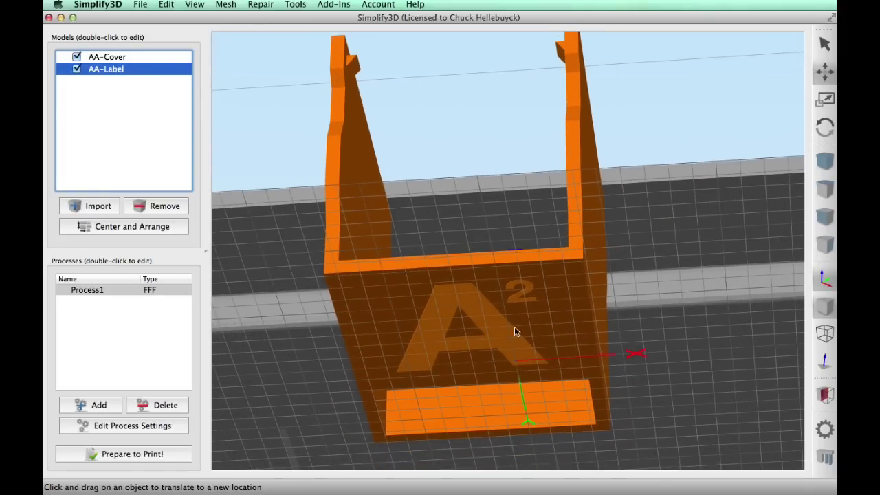
left_click_drag(507, 324, 644, 66)
scroll(669, 226, "up", 2)
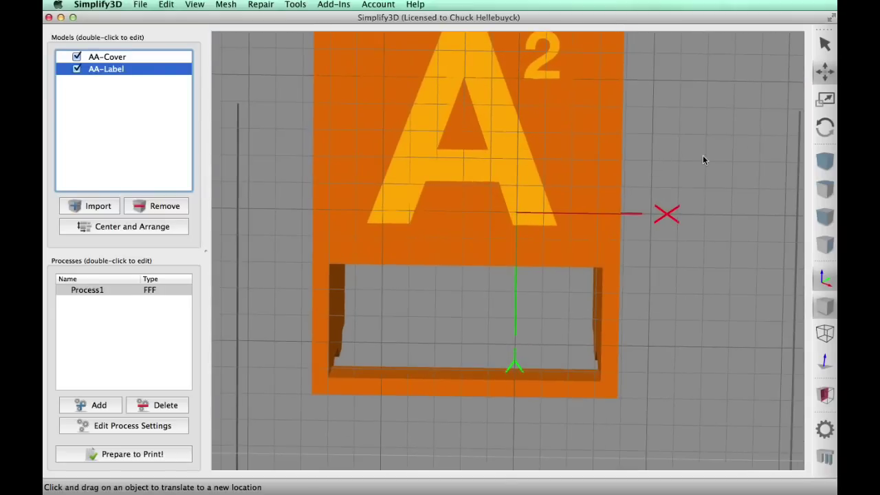
left_click_drag(702, 155, 639, 198)
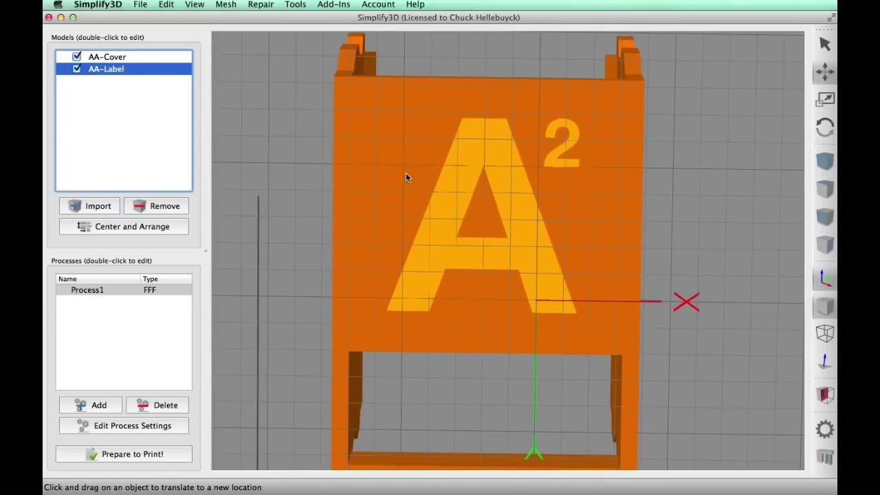
- Run the Dual Extrusion Wizard with FlashForge Dual base profile and grouping/alignment turned off
left_click(119, 59)
left_click(114, 68)
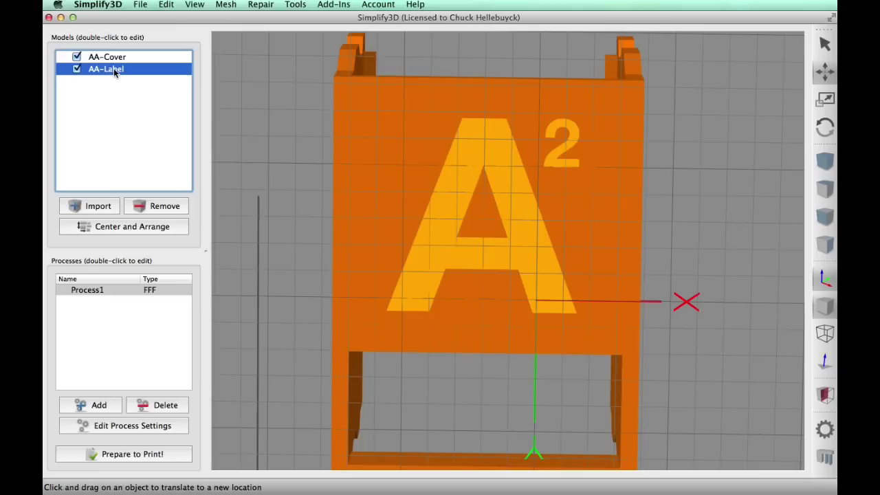
left_click(296, 5)
left_click(308, 44)
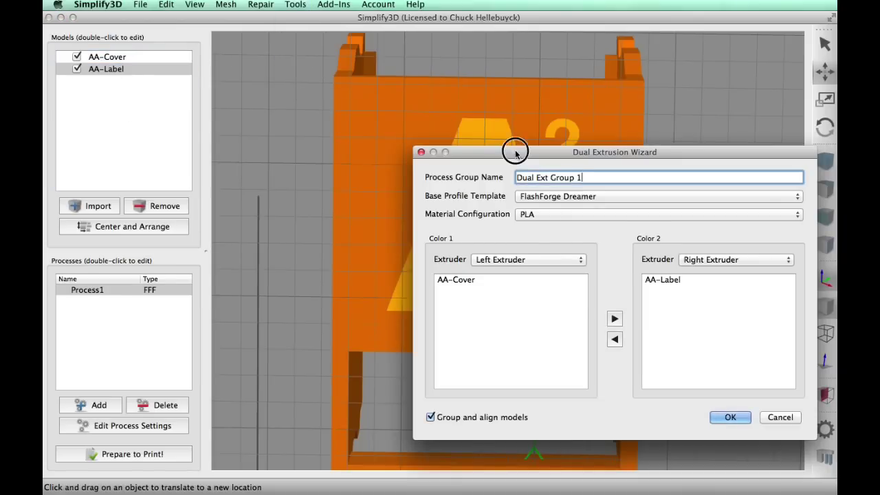
left_click_drag(516, 153, 357, 94)
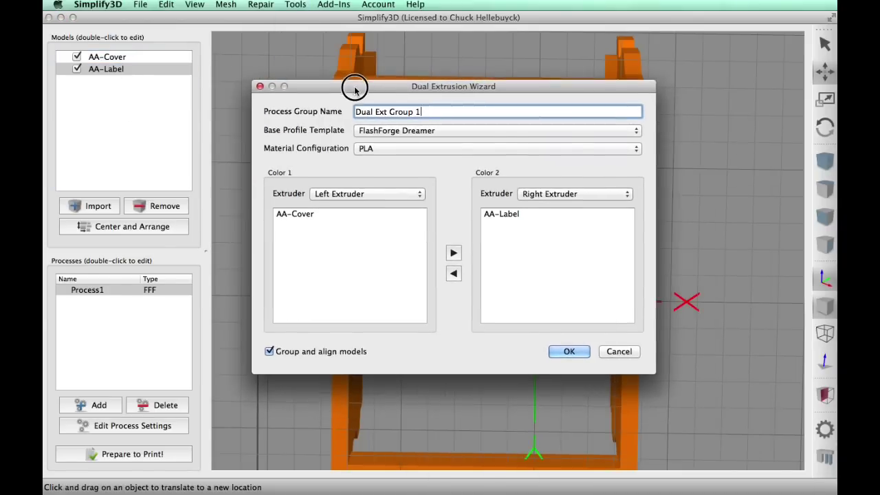
left_click(638, 139)
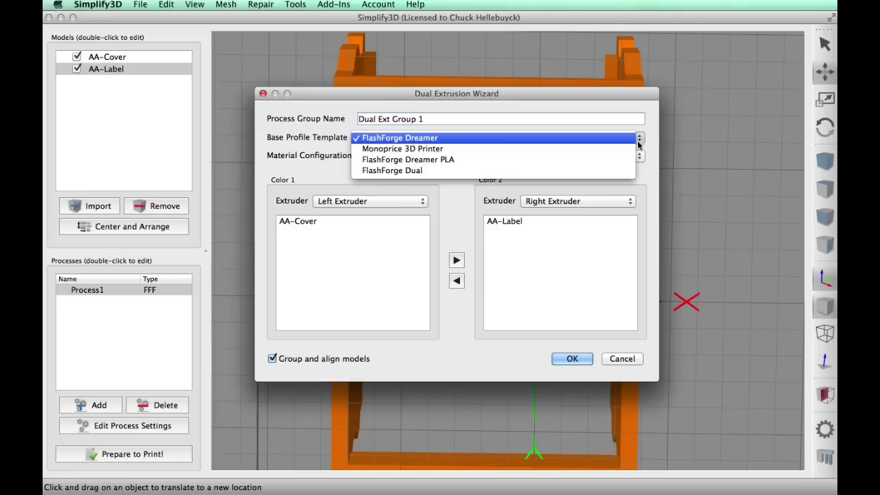
left_click(409, 171)
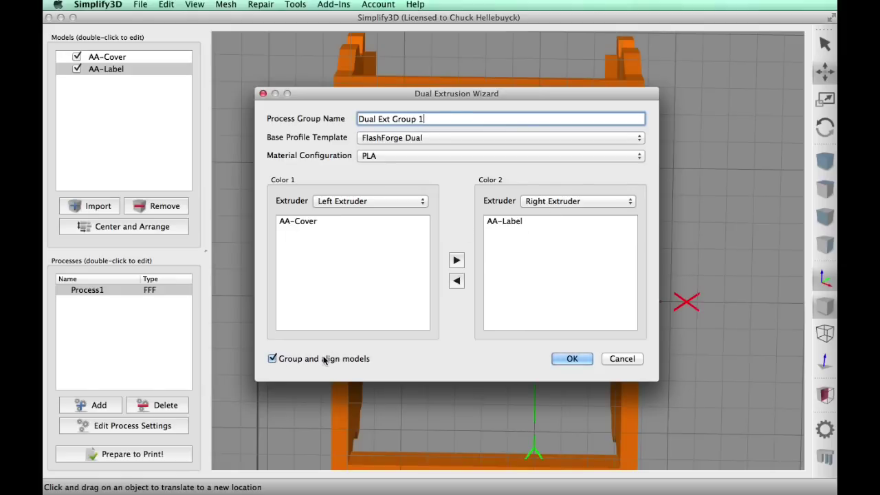
left_click(272, 358)
left_click(570, 359)
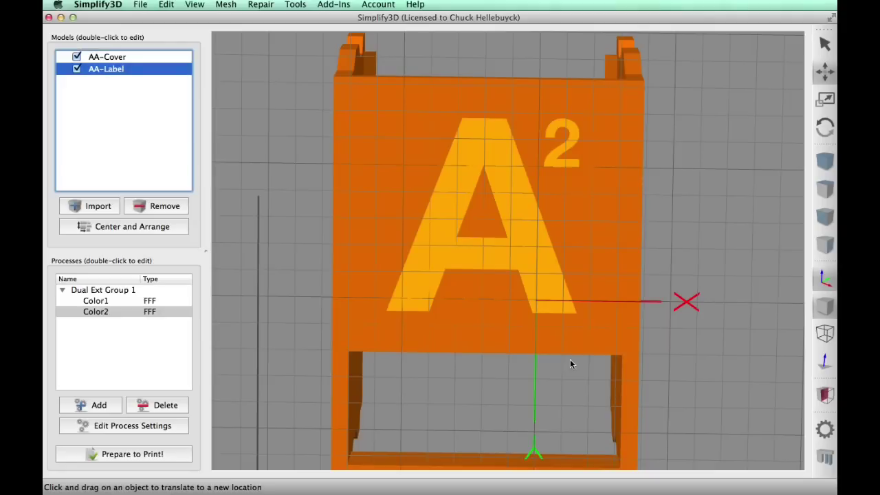
left_click(100, 302)
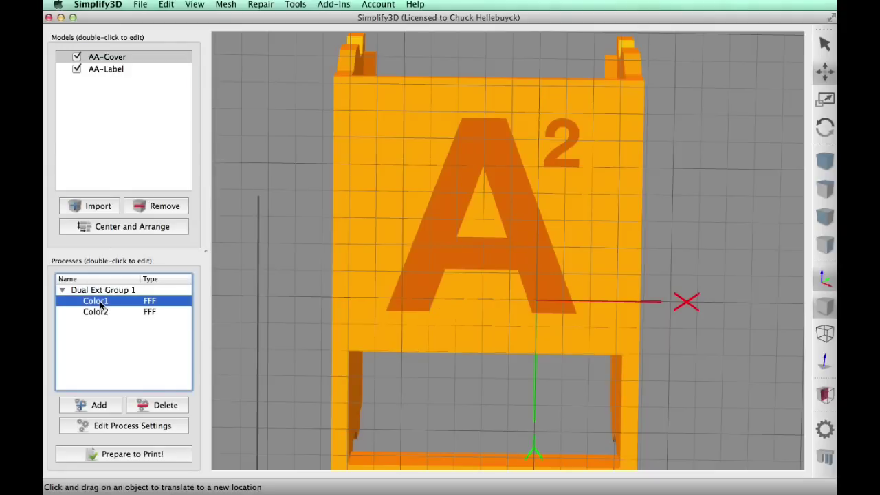
left_click(100, 310)
left_click(101, 301)
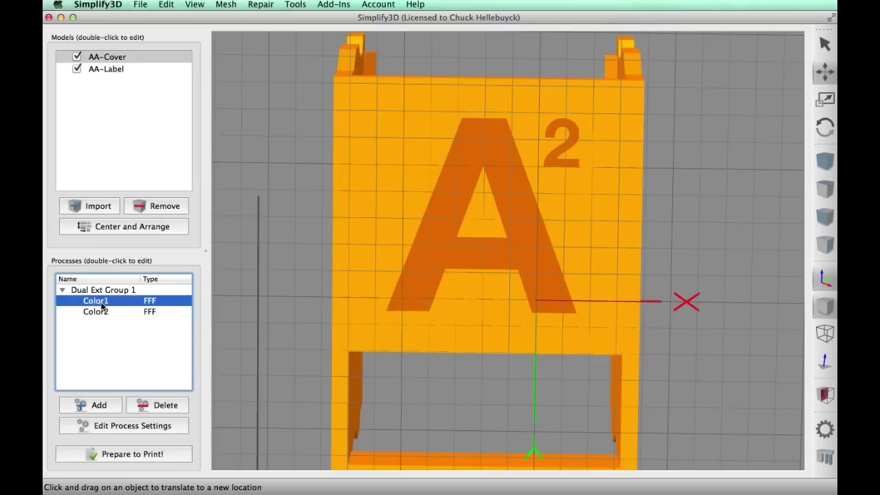
left_click(124, 425)
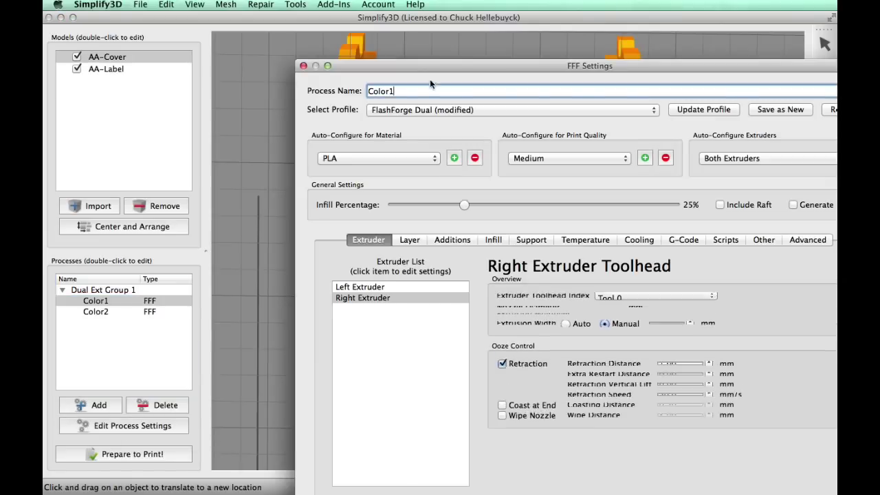
left_click_drag(432, 70, 242, 4)
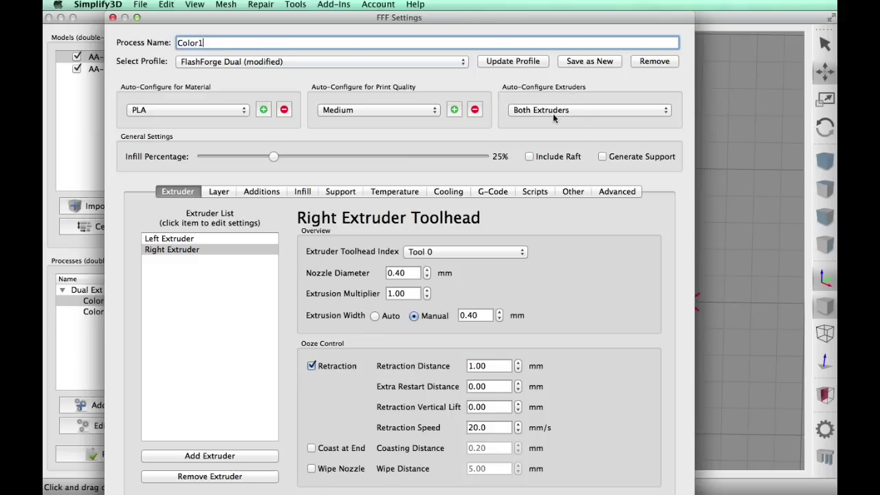
left_click(219, 195)
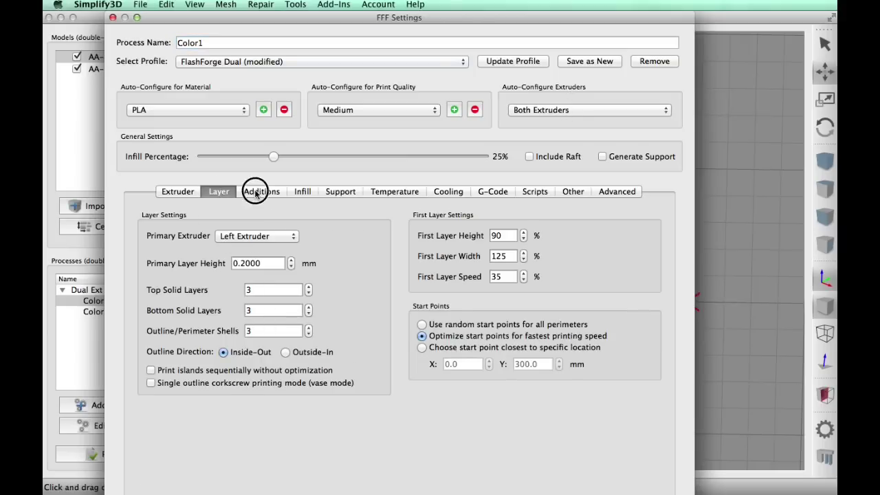
left_click(256, 194)
left_click(305, 193)
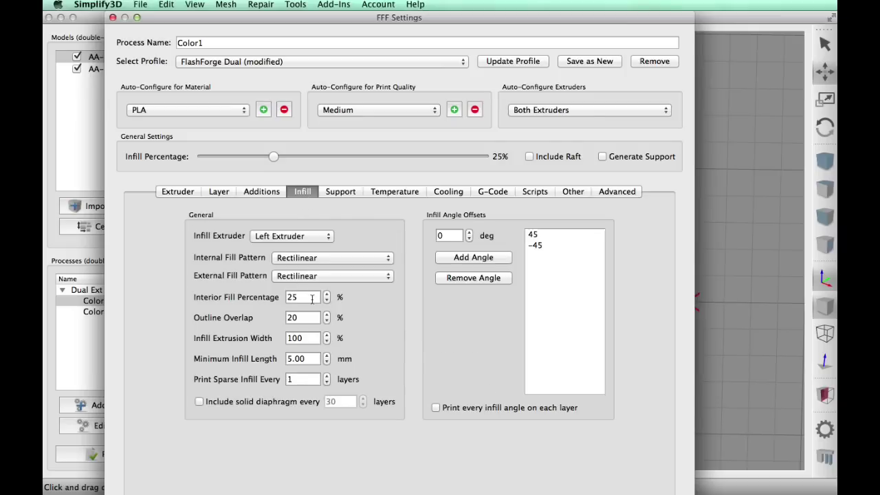
left_click(342, 191)
left_click(397, 192)
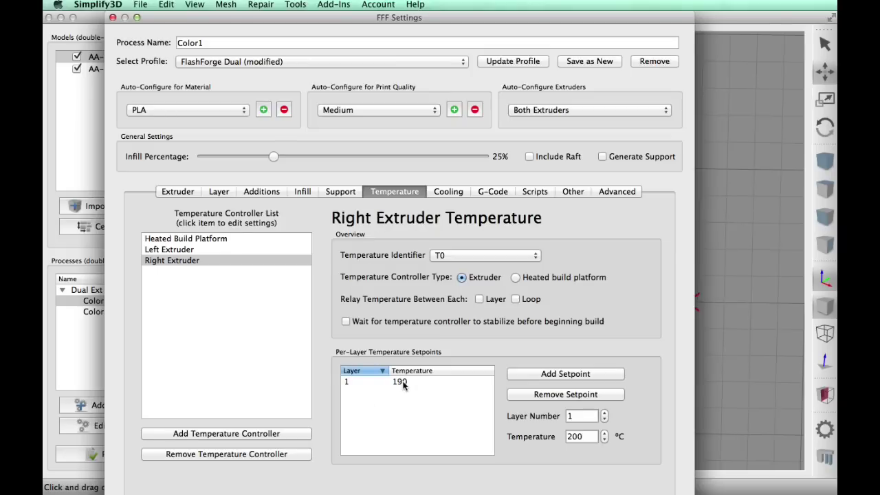
left_click(199, 250)
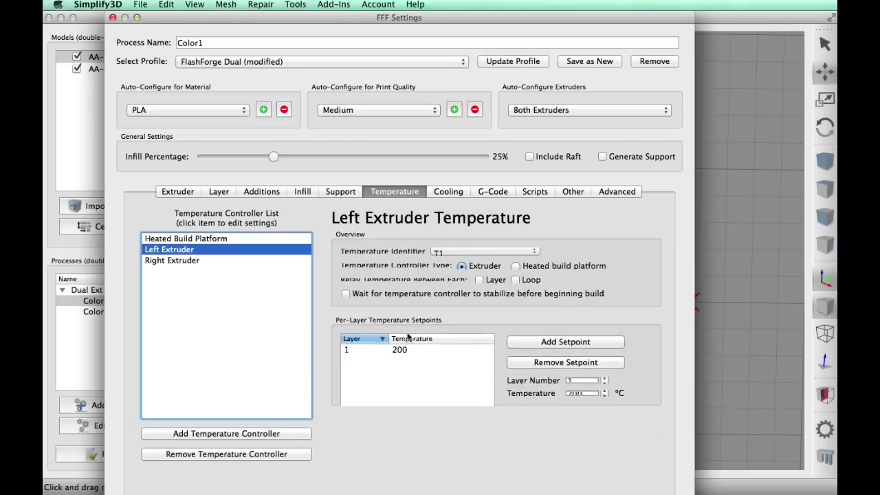
left_click(237, 239)
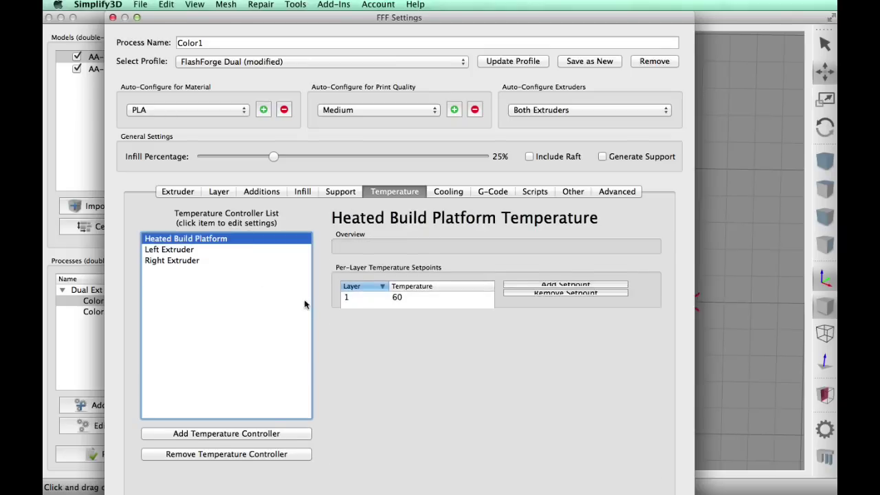
left_click(450, 193)
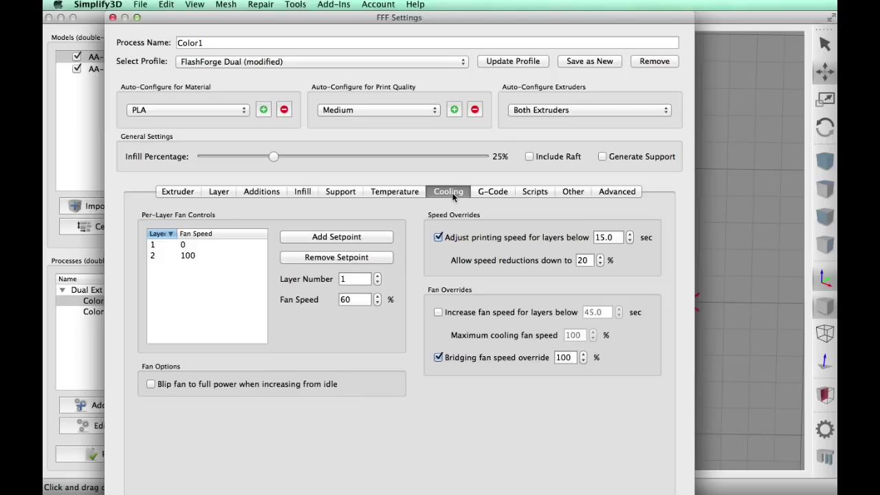
left_click(571, 193)
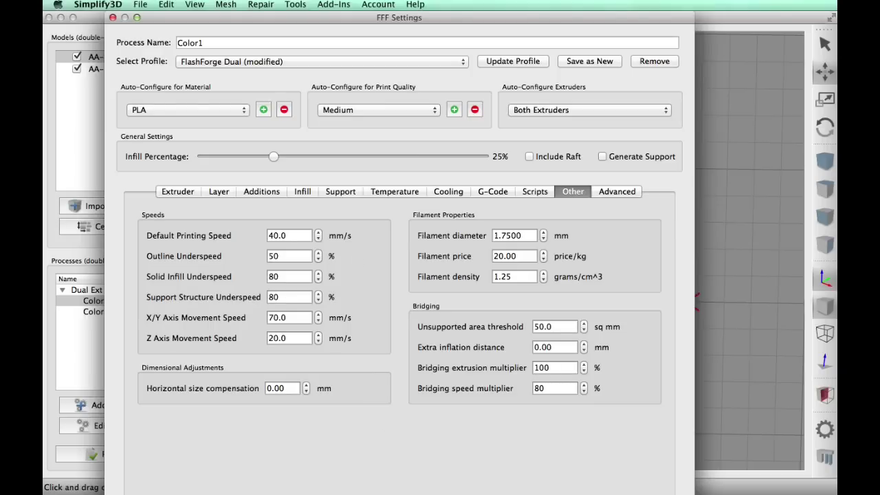
key("Return")
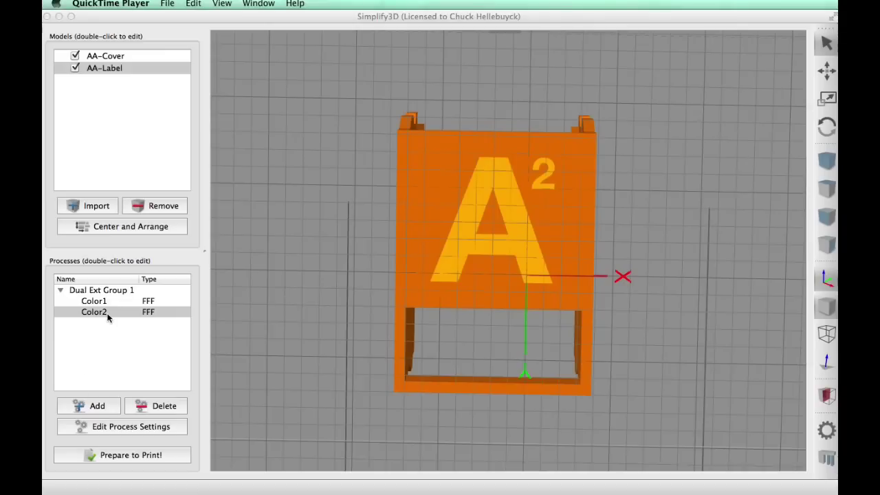
- Open Color2's settings and review the left and right extruder toolhead settings
left_click(108, 315)
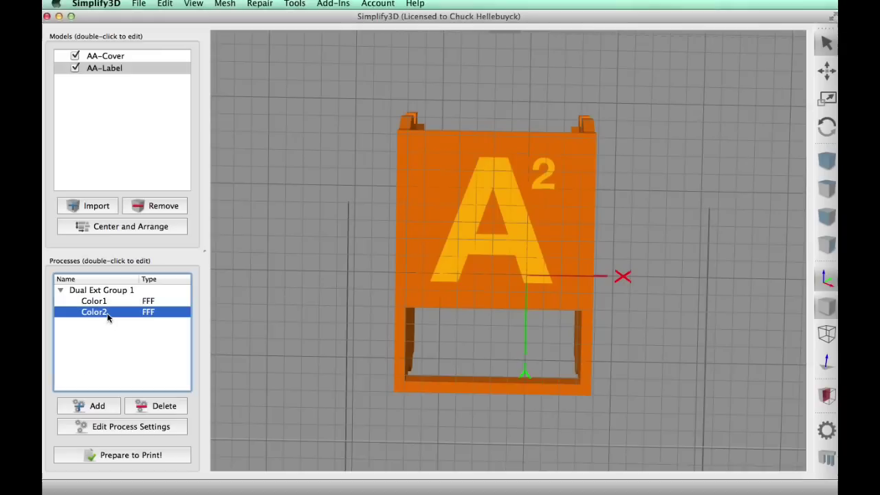
double_click(104, 313)
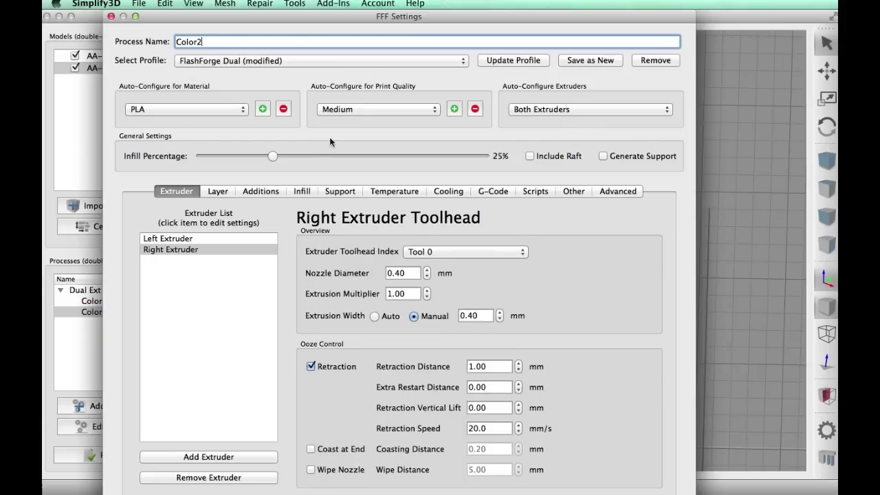
left_click(218, 193)
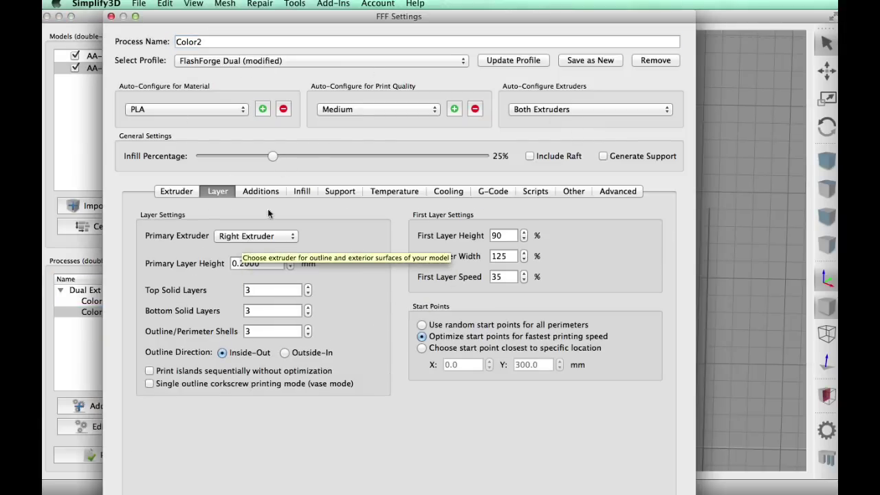
left_click(173, 191)
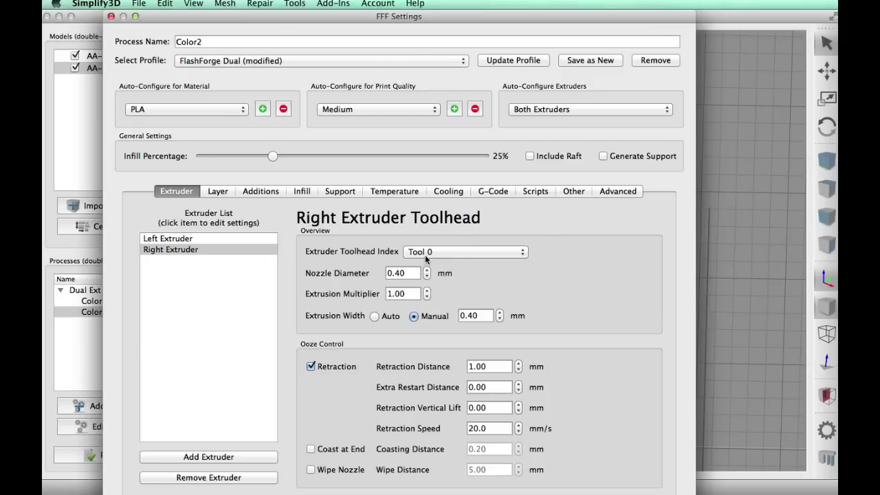
left_click(191, 238)
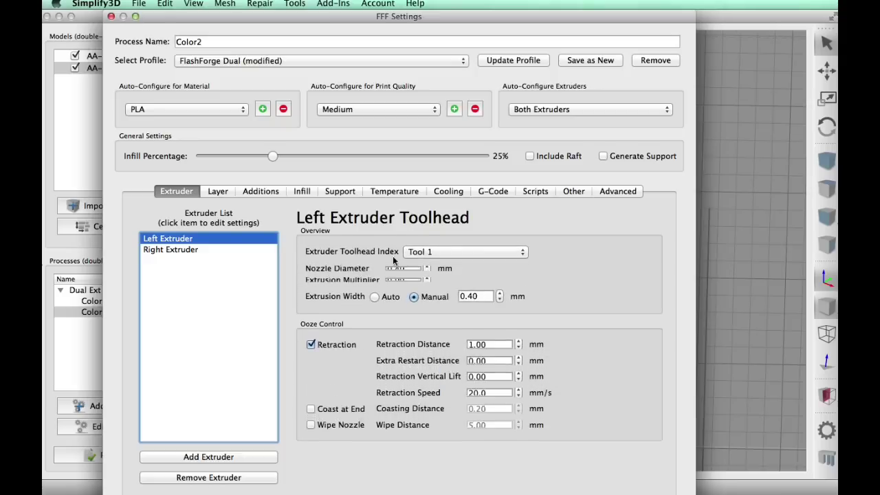
left_click(170, 249)
- Review Color2's Layer, Additions, Infill, Support and Temperature tabs
left_click(219, 191)
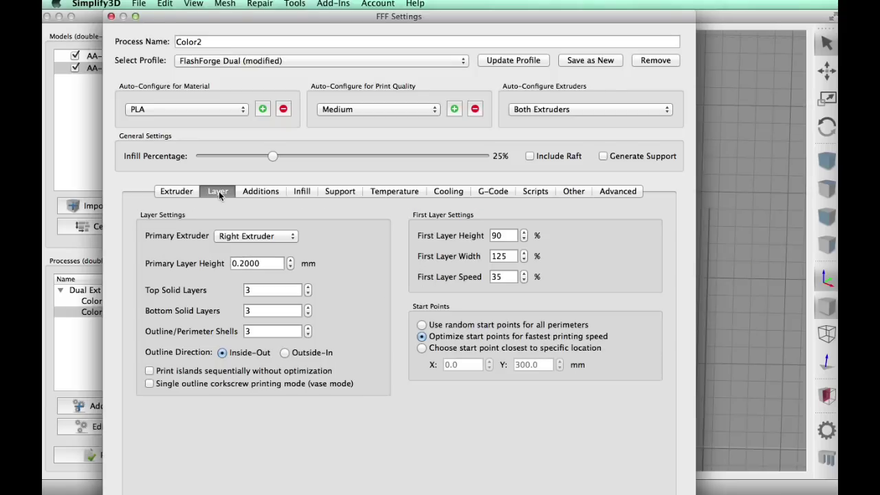
left_click(264, 191)
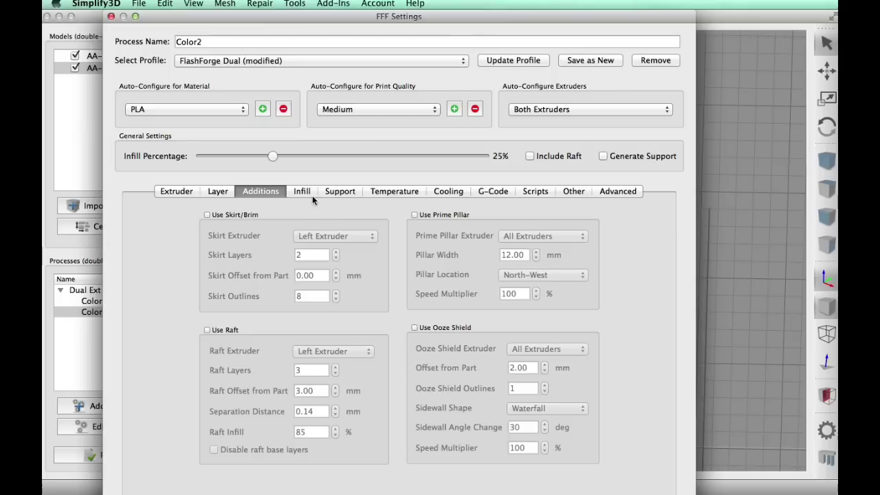
left_click(302, 192)
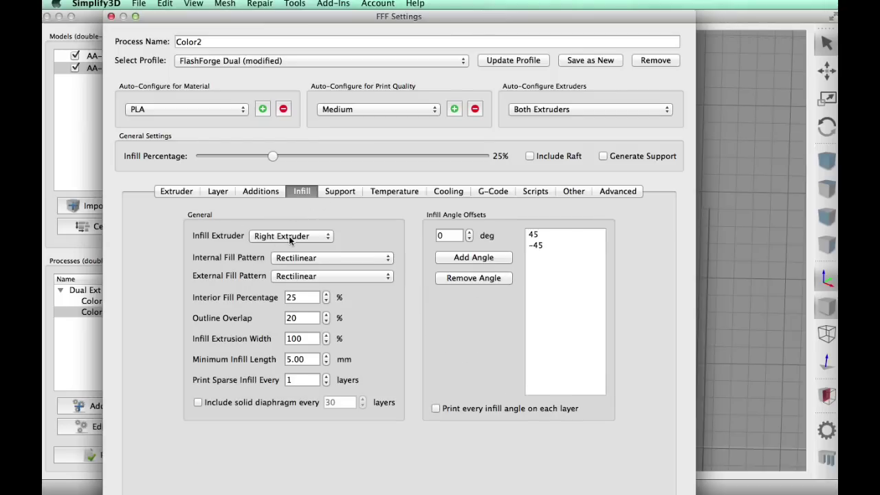
left_click(348, 195)
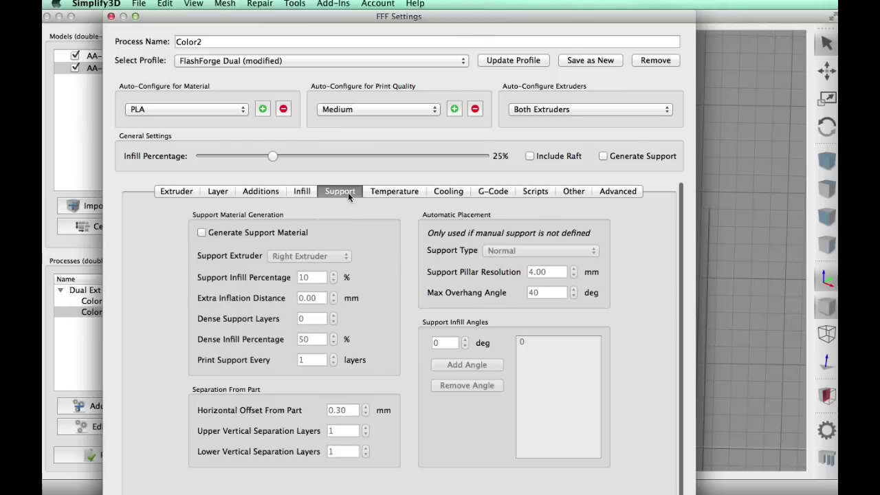
left_click(392, 191)
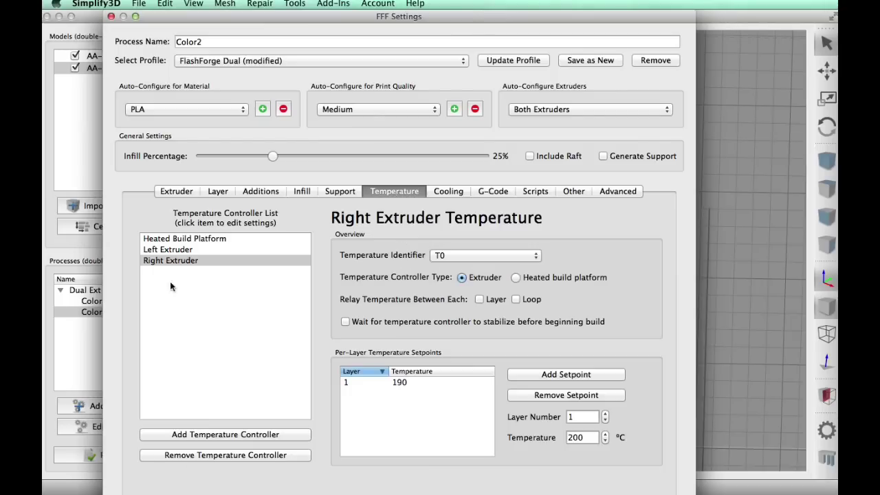
- Review Color2's cooling and speed settings, then slice Color1 and Color2 together
left_click(452, 196)
left_click(571, 193)
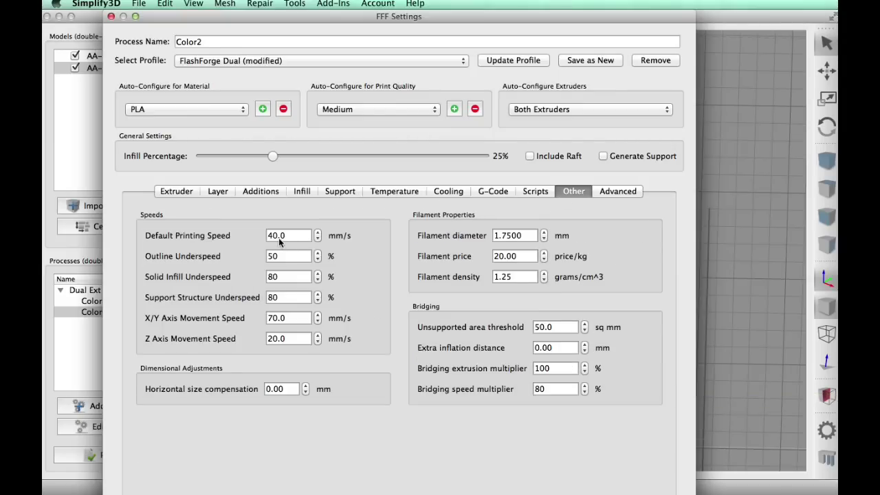
key("Return")
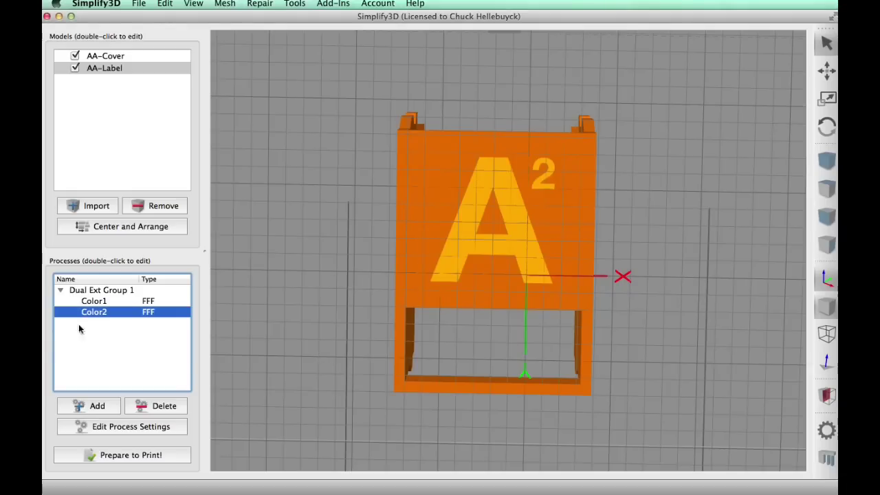
left_click(130, 455)
left_click(558, 291)
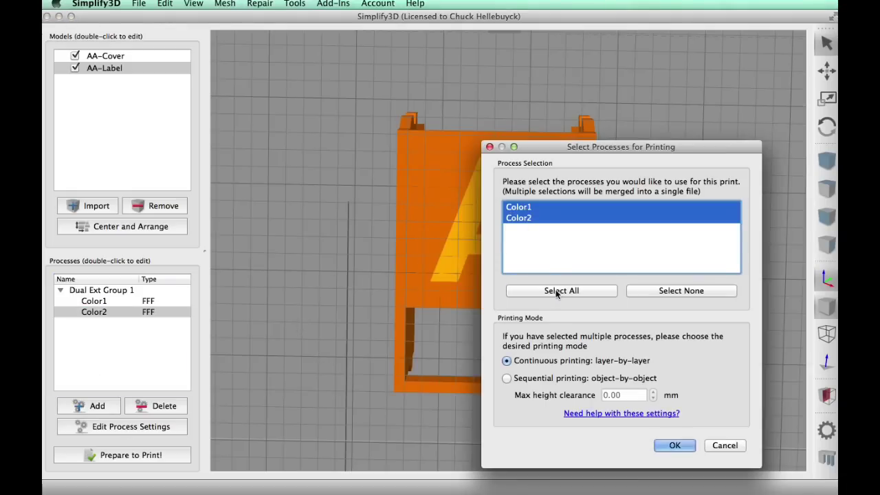
left_click(675, 445)
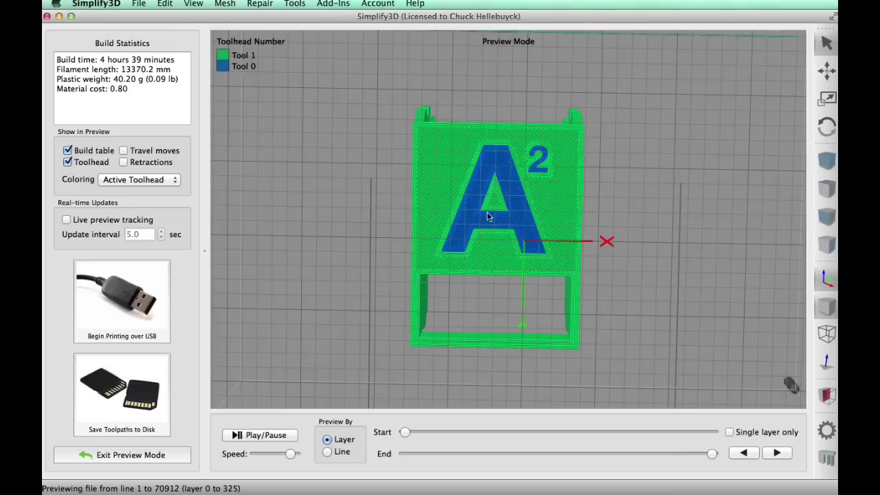
- Orbit the sliced preview and limit it to the first layers to inspect the two colors
left_click_drag(389, 158, 605, 453)
left_click_drag(712, 457, 675, 457)
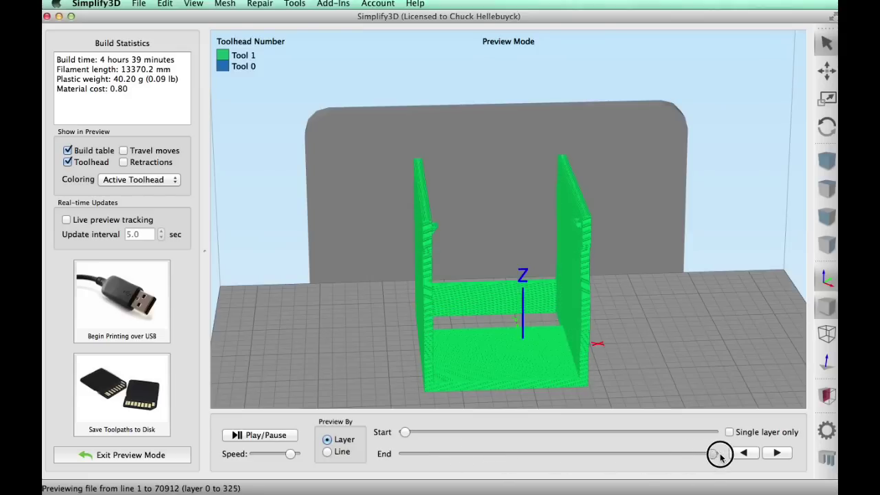
left_click_drag(319, 369, 314, 163)
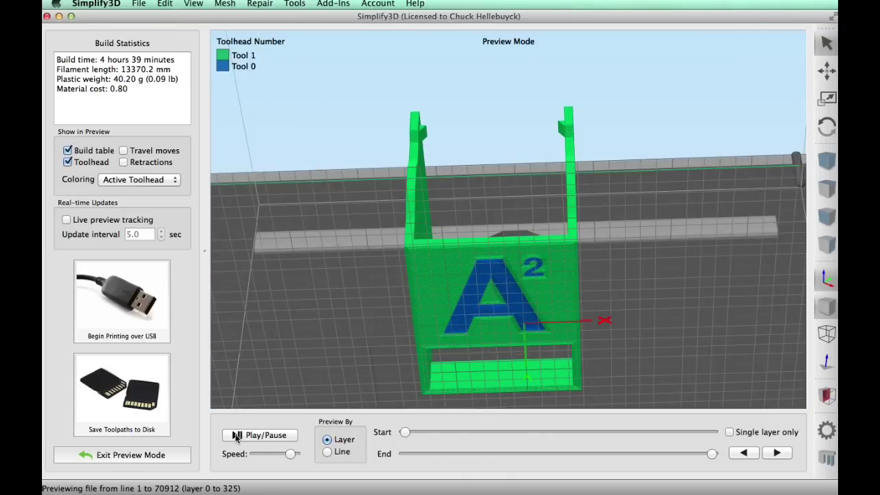
left_click_drag(369, 320, 295, 406)
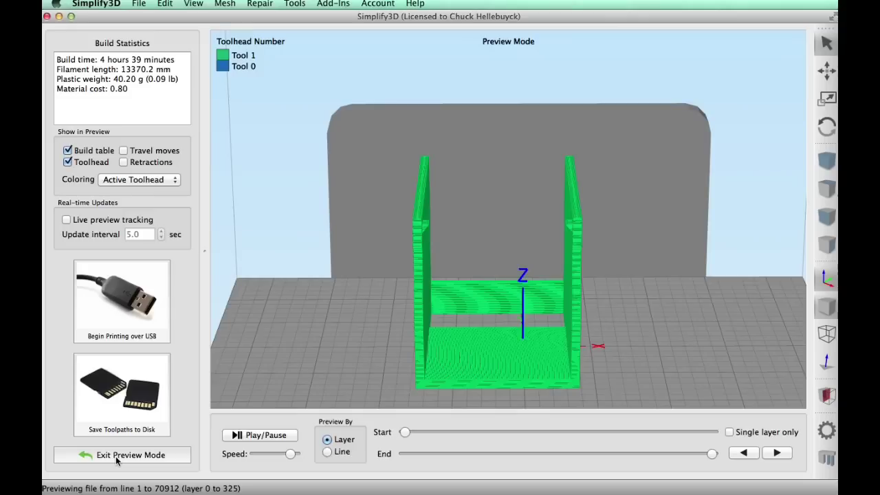
- Turn on the ooze shield, re-slice the cover, and preview layers up to 233
left_click(116, 455)
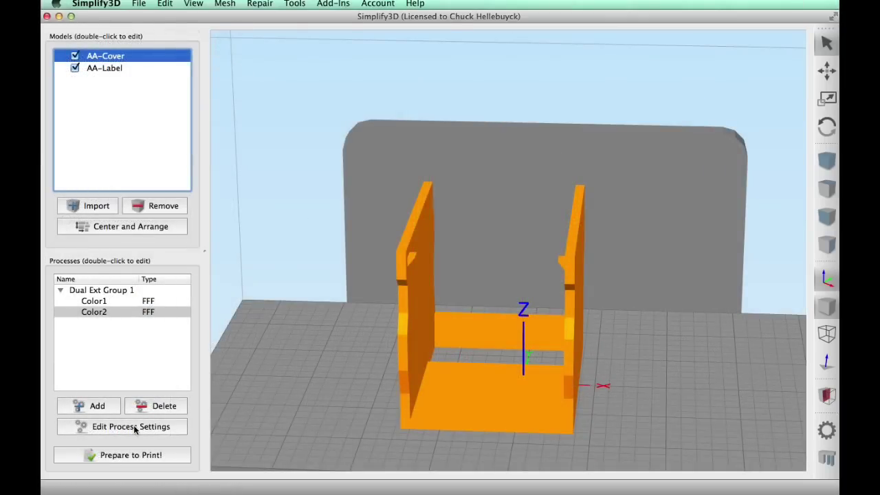
left_click(129, 426)
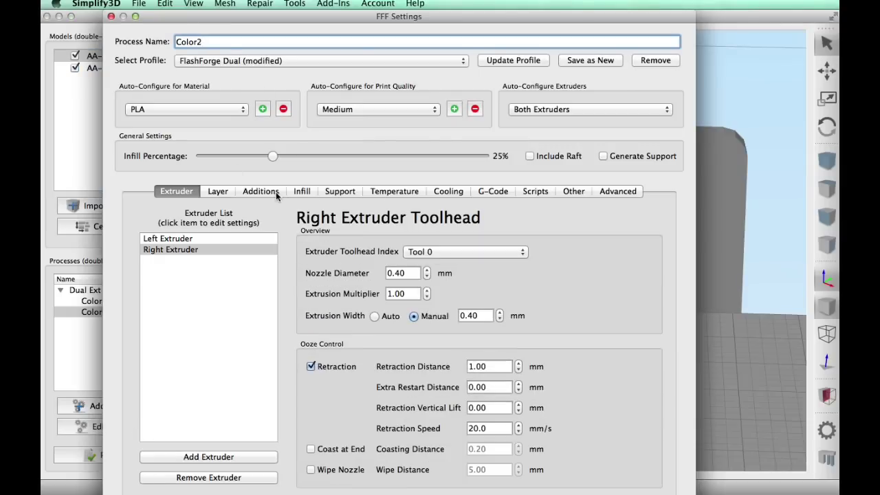
left_click(275, 195)
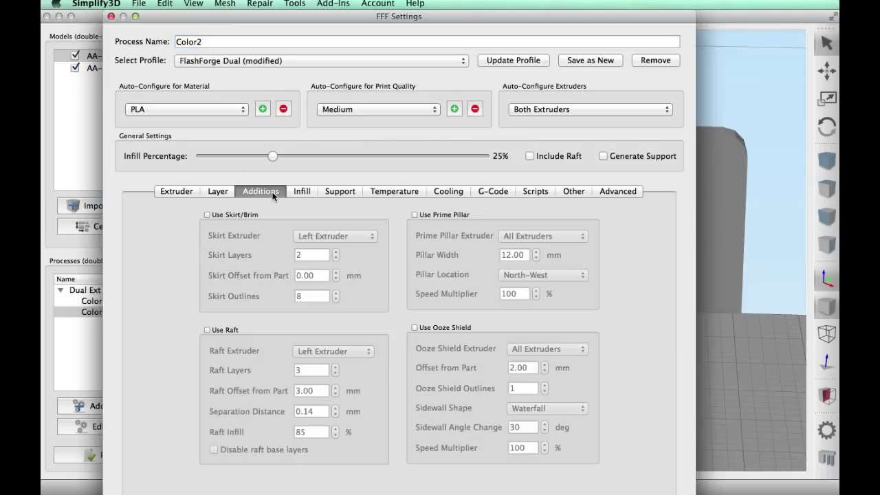
left_click(414, 328)
key("Return")
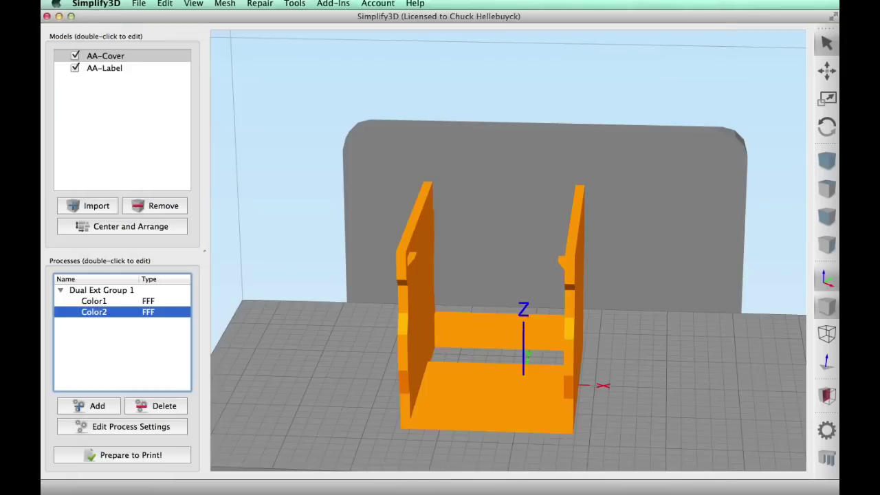
left_click(135, 454)
left_click(675, 445)
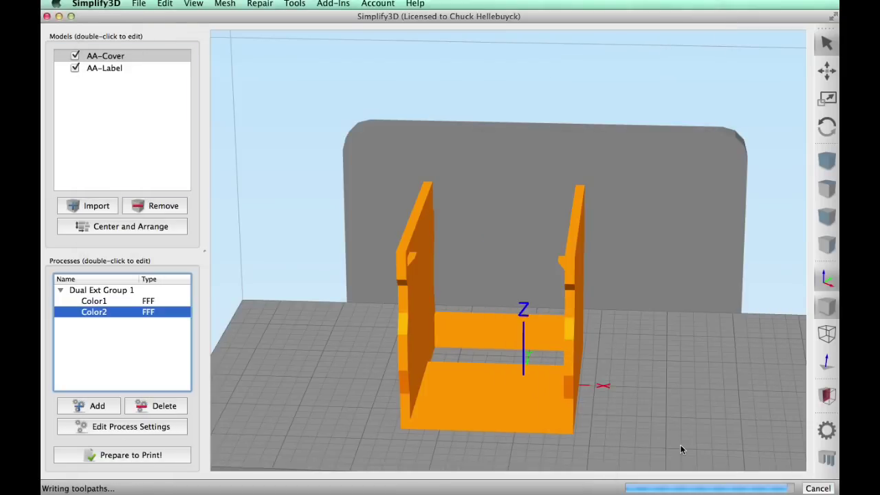
left_click_drag(624, 357, 653, 361)
mouse_move(711, 454)
left_mouse_down()
mouse_move(430, 461)
mouse_move(615, 450)
mouse_move(735, 456)
mouse_move(444, 454)
mouse_move(716, 455)
left_mouse_up()
- Toggle Color2's ooze shield and re-slice with both Color1 and Color2 processes
left_click(118, 455)
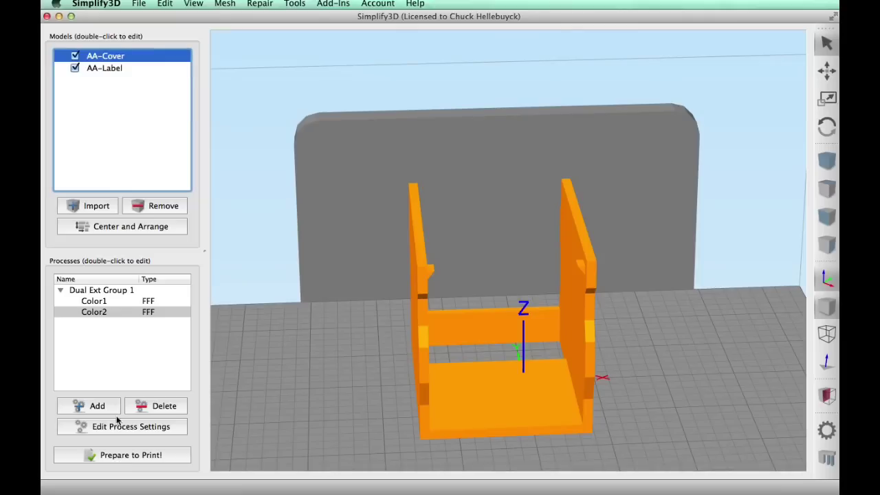
left_click(120, 423)
left_click(260, 191)
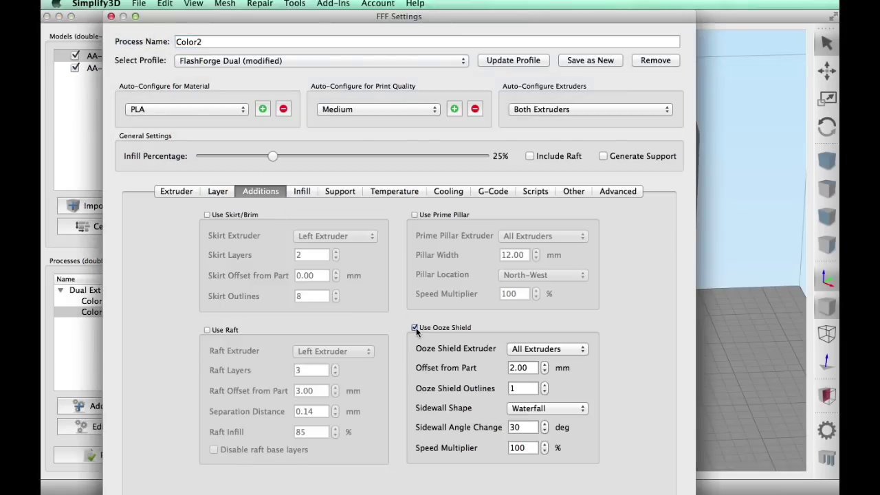
key("Return")
left_click(130, 455)
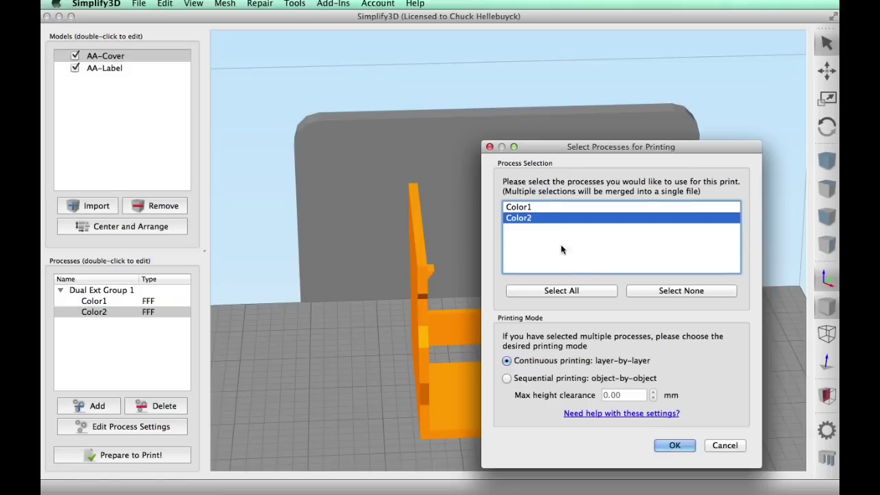
left_click(561, 291)
left_click(674, 445)
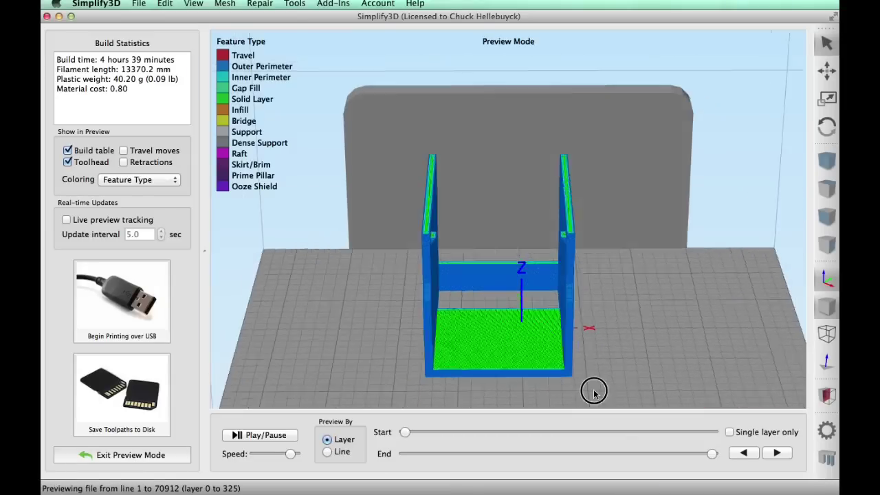
left_click_drag(586, 397, 634, 384)
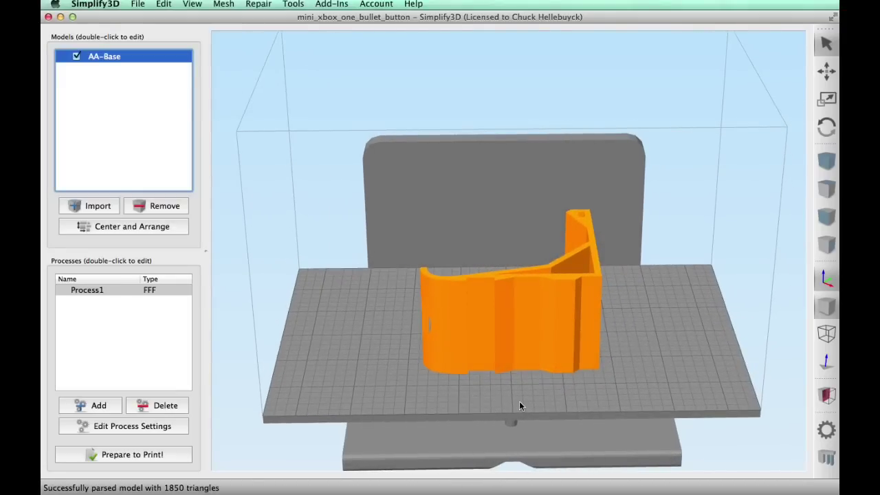
- Orbit the AA-Base preview, show only lower layers, and highlight the 13248.2 mm filament length
left_click_drag(519, 405, 742, 446)
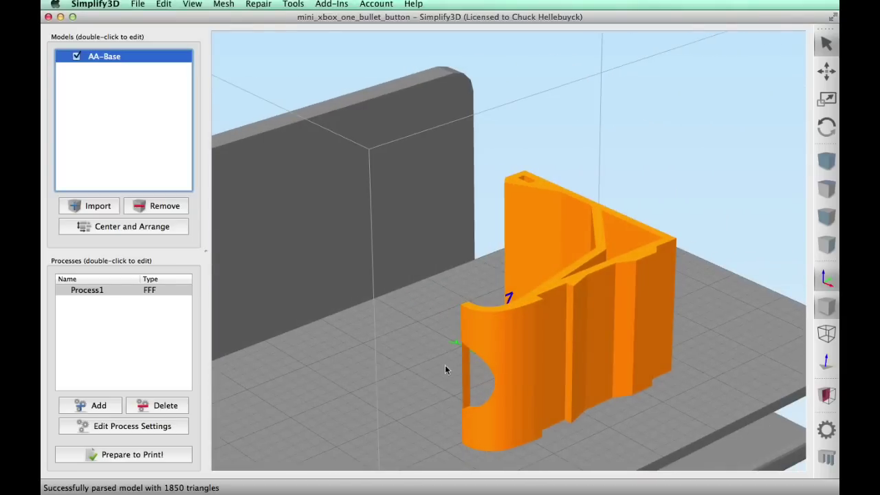
left_click_drag(443, 385, 399, 476)
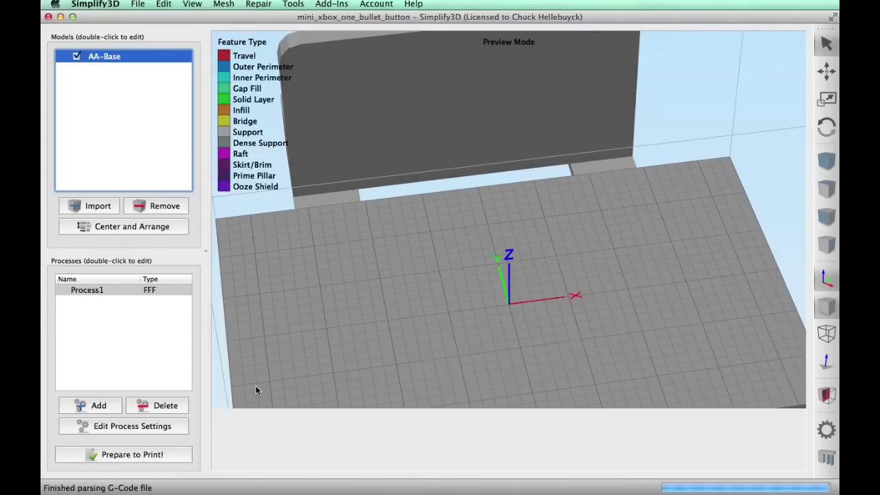
left_click_drag(699, 458, 718, 466)
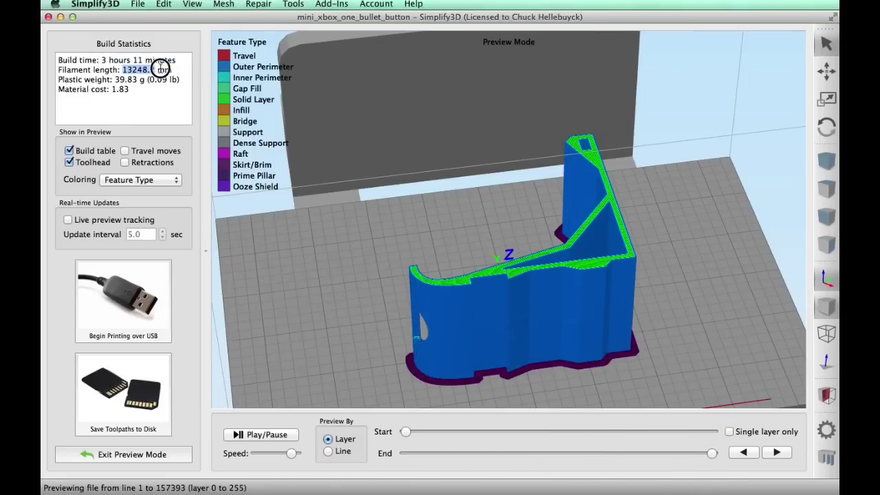
left_click_drag(162, 68, 171, 69)
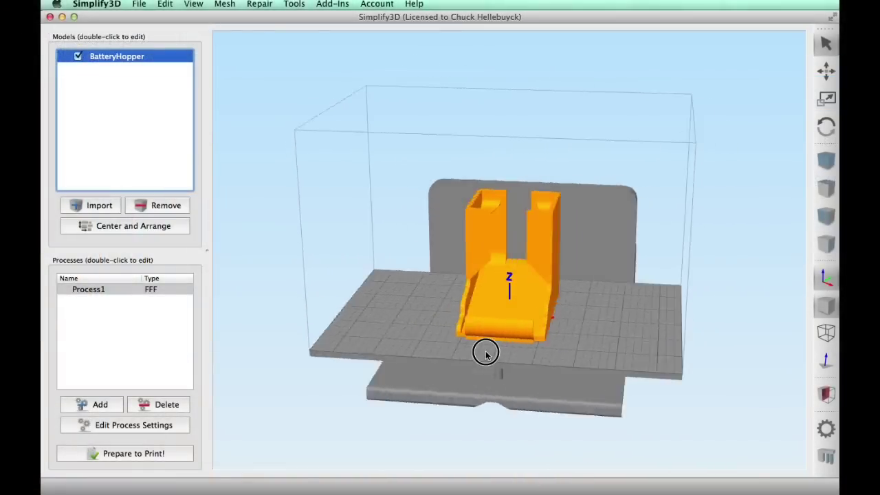
left_click_drag(485, 353, 469, 350)
scroll(497, 314, "up", 5)
left_click_drag(497, 314, 522, 184)
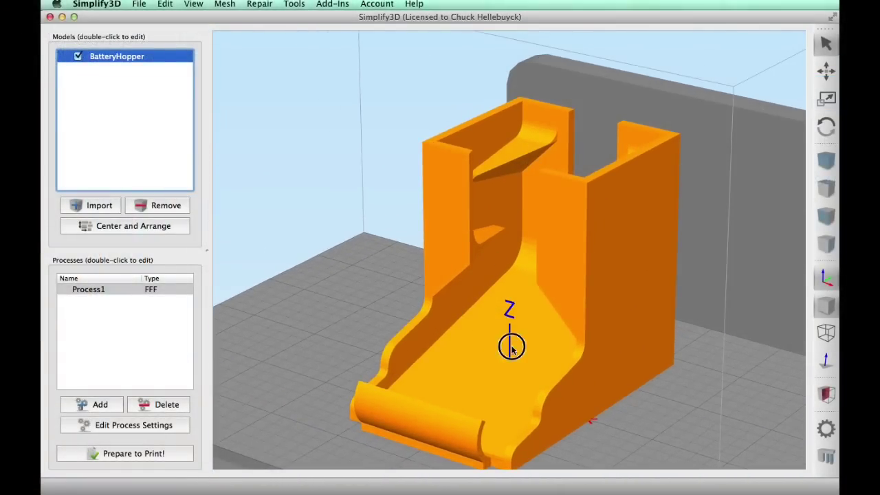
left_click_drag(511, 349, 597, 310)
left_click_drag(471, 283, 498, 425)
left_click_drag(529, 374, 345, 408)
- Open Process1's settings and review its Additions and Layer tabs
left_click(126, 426)
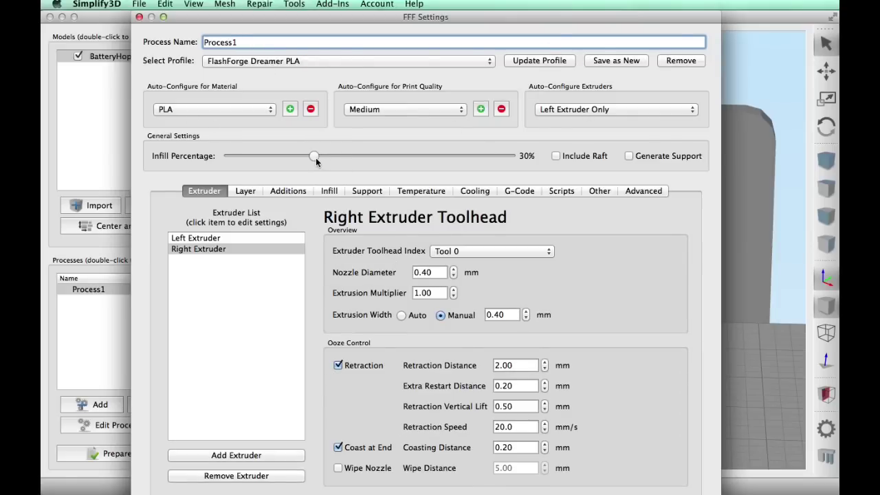
left_click(288, 191)
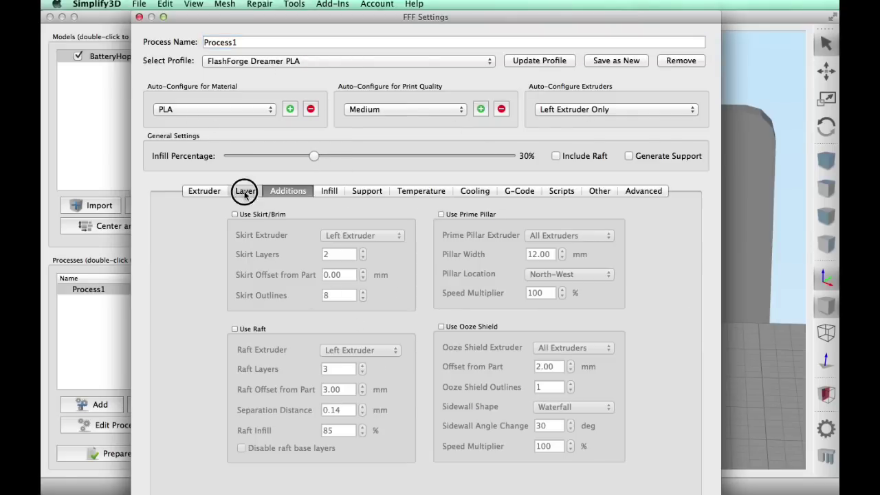
left_click(246, 192)
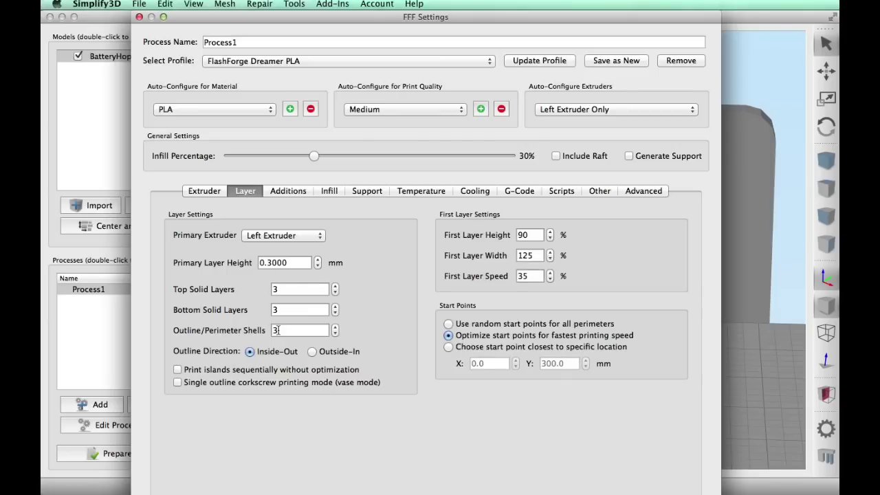
left_click(291, 193)
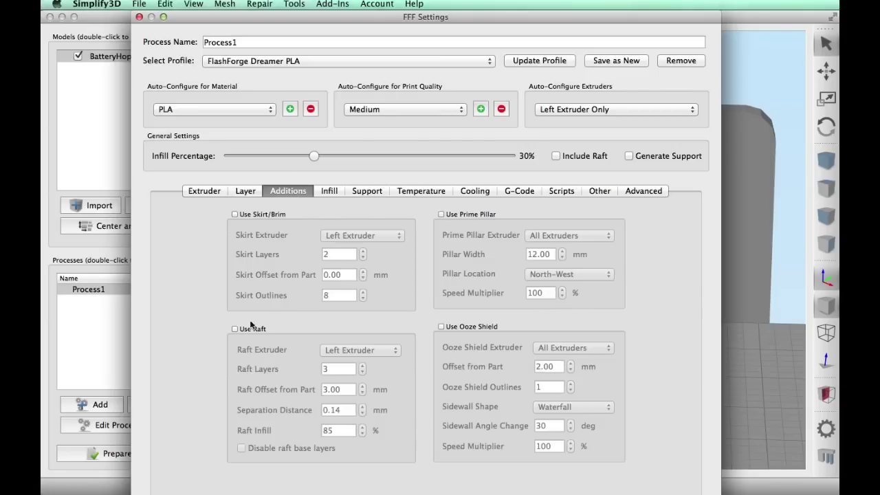
- Review Process1's infill, support, left extruder and heated bed temperatures, and cooling settings
left_click(329, 191)
left_click(367, 191)
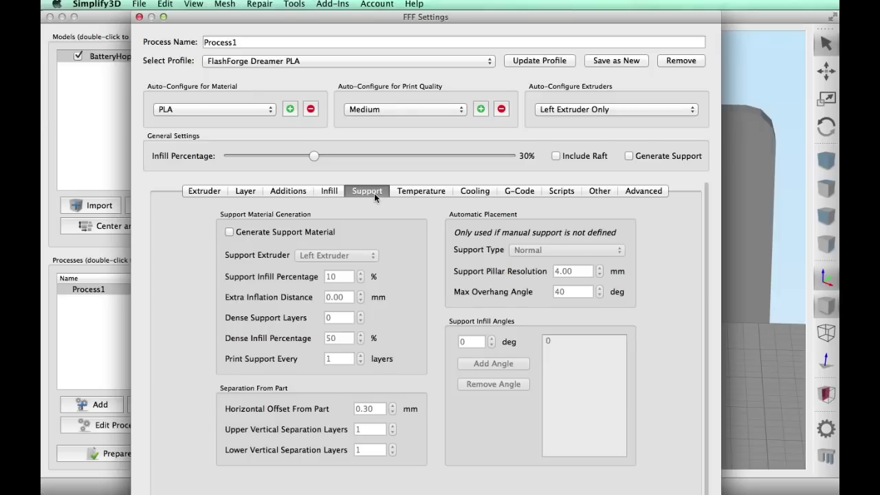
left_click(420, 191)
left_click(207, 249)
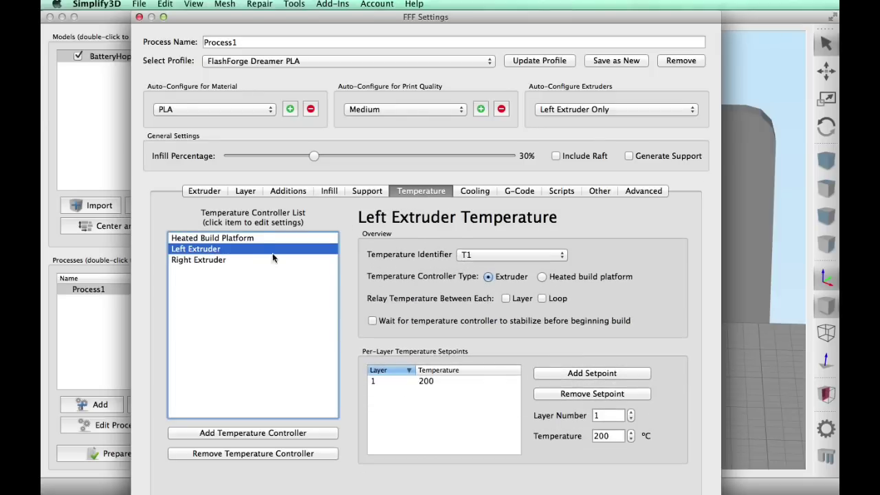
left_click(260, 238)
left_click(474, 191)
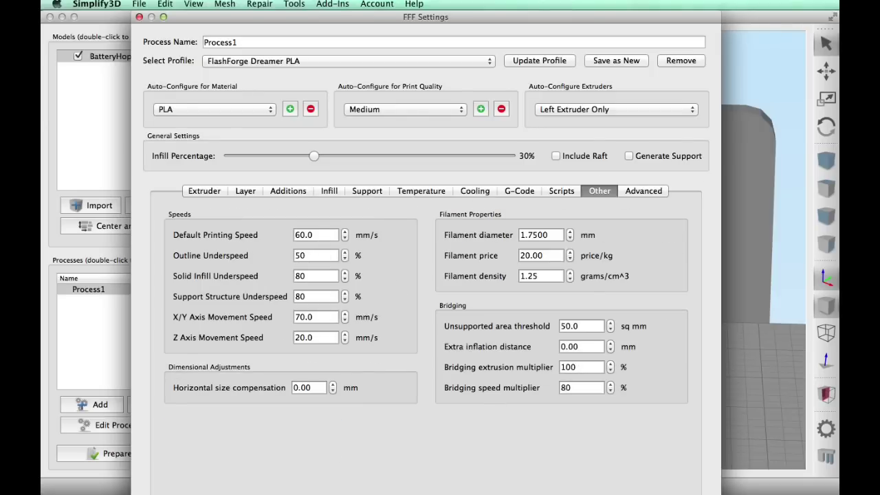
- Slice the BatteryHopper, then inspect the 252-layer preview's lower-layer infill before restoring all layers
key("Return")
left_click(165, 450)
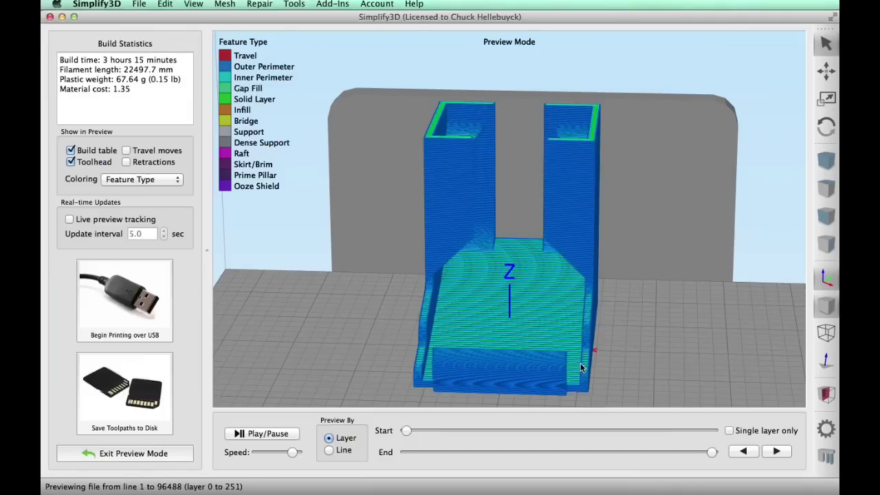
left_click_drag(580, 363, 766, 360)
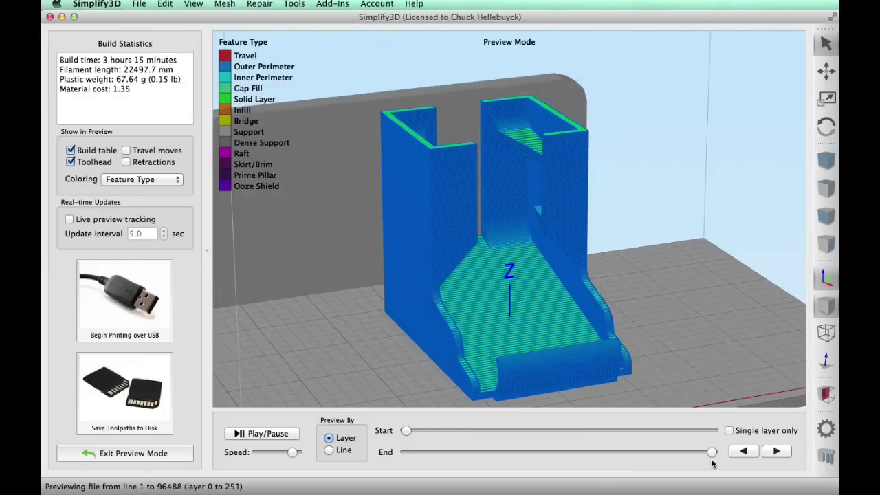
left_click_drag(711, 451, 490, 452)
scroll(634, 336, "up", 10)
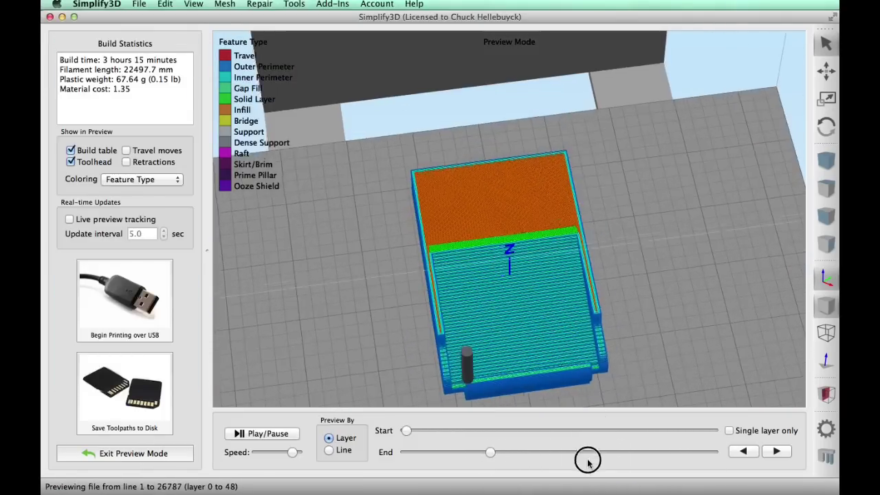
scroll(567, 246, "down", 4)
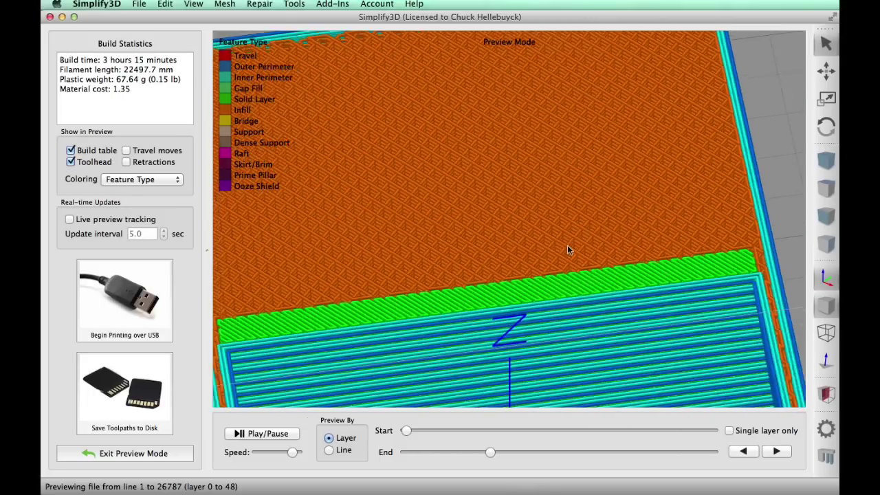
scroll(434, 290, "down", 8)
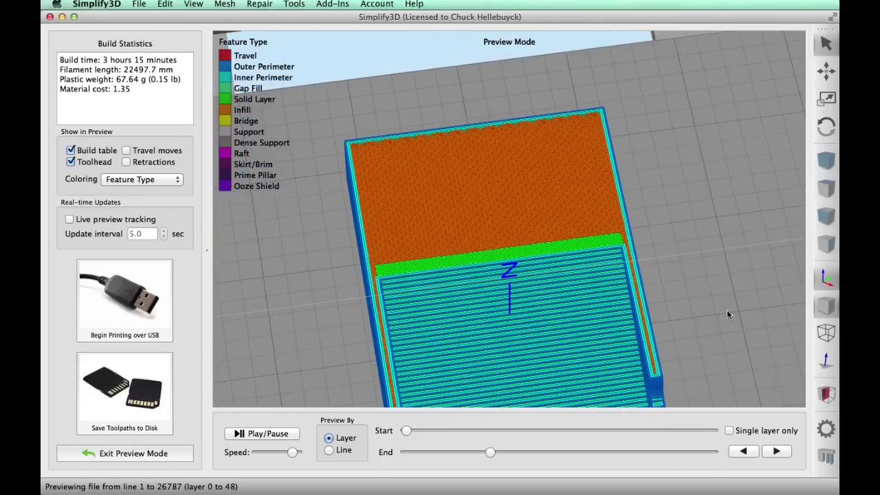
scroll(722, 335, "down", 4)
left_click_drag(490, 452, 711, 452)
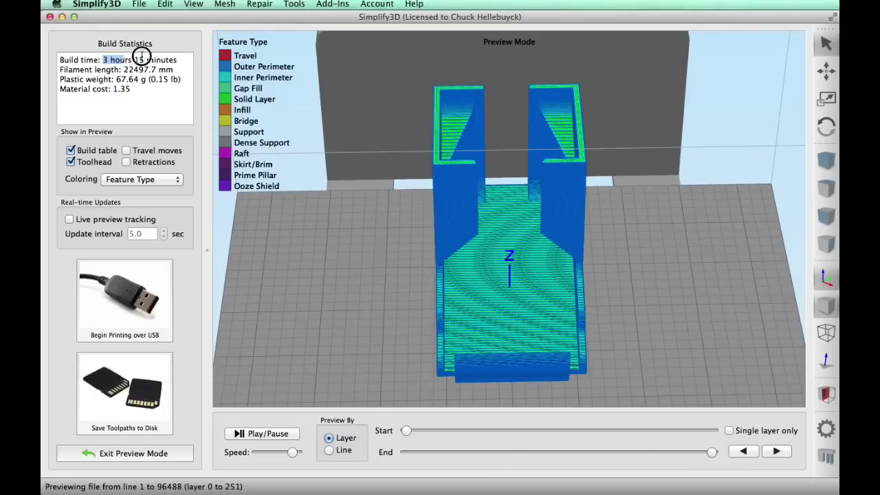